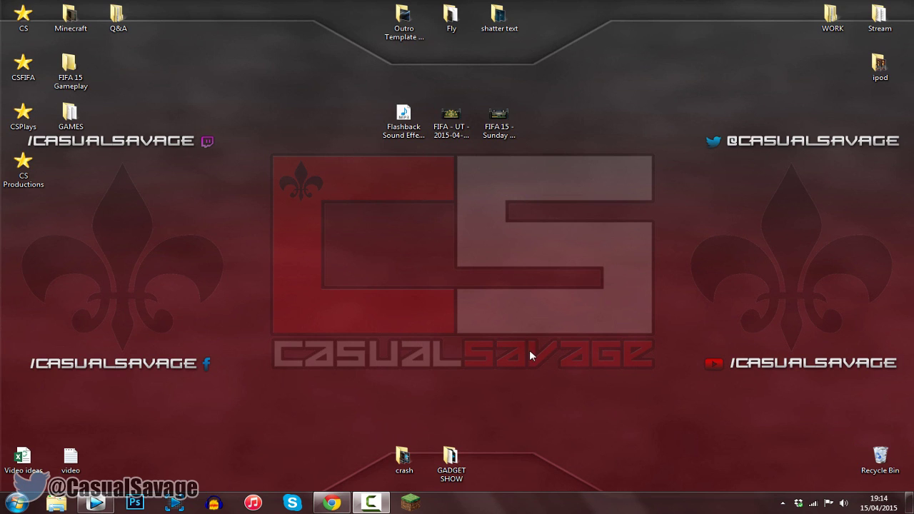
- Open the MediaFire download page for Flashback Sound Effect (Harp).mp3
left_click(403, 118)
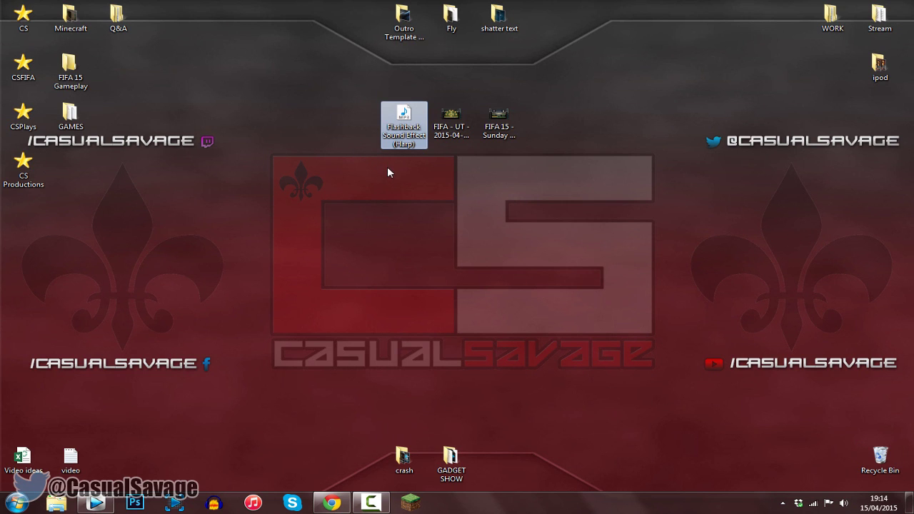
left_click(332, 503)
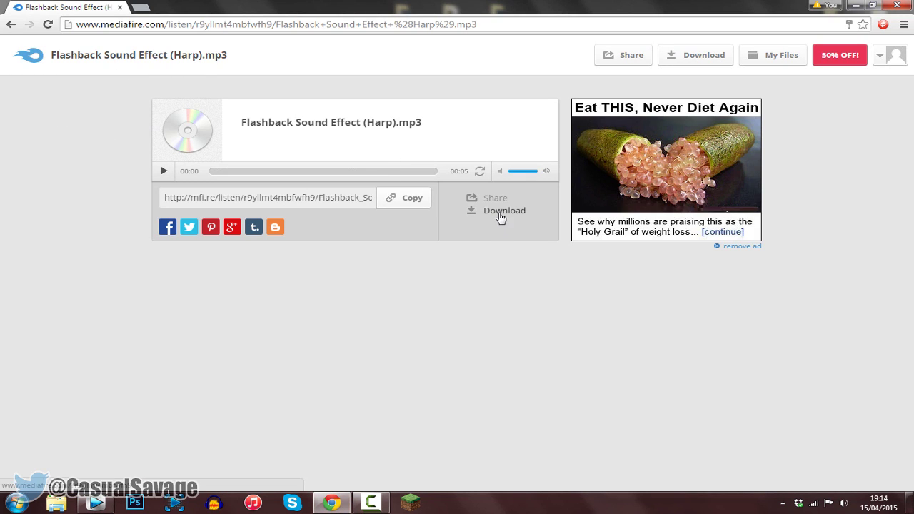
left_click(500, 212)
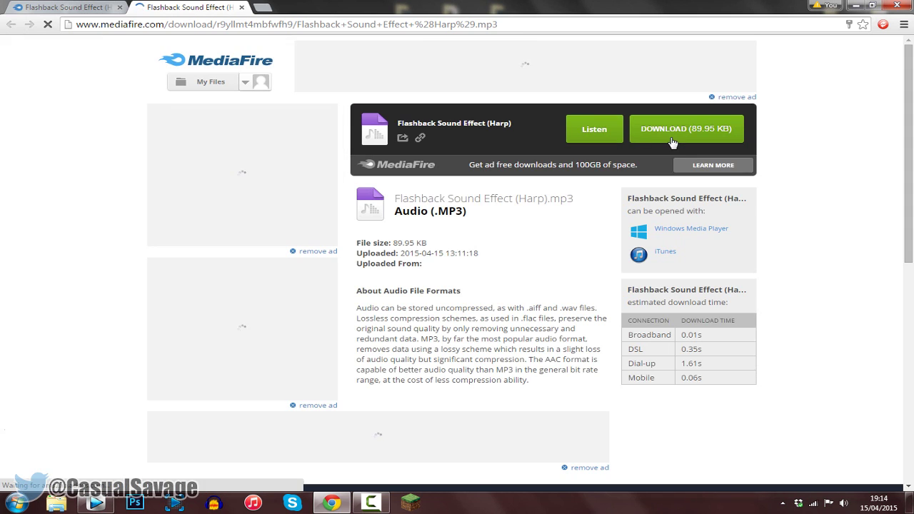
- Download the MP3 to the Desktop, replacing the existing copy there
left_click(672, 143)
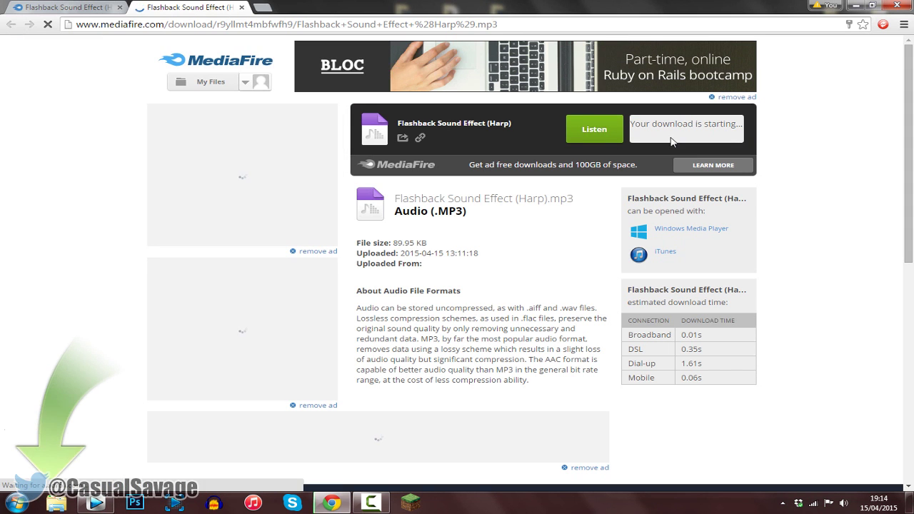
left_click(50, 78)
left_click(354, 257)
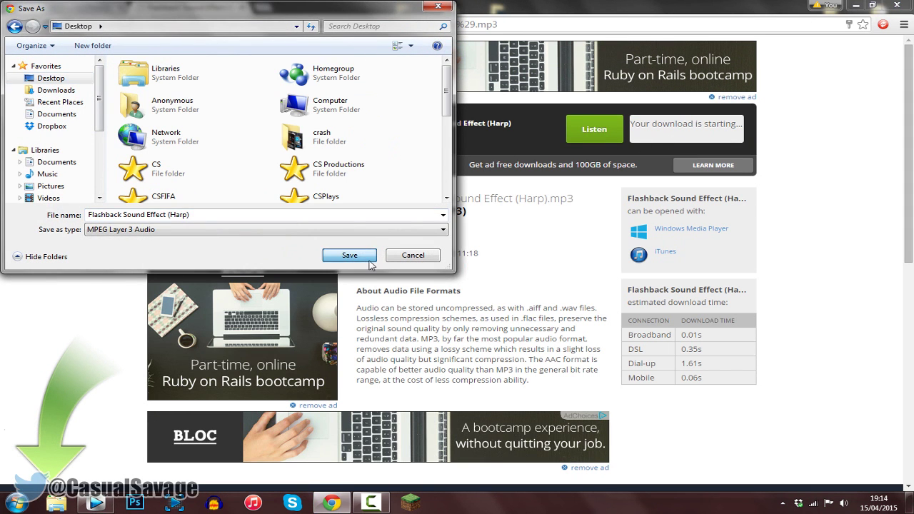
left_click(493, 255)
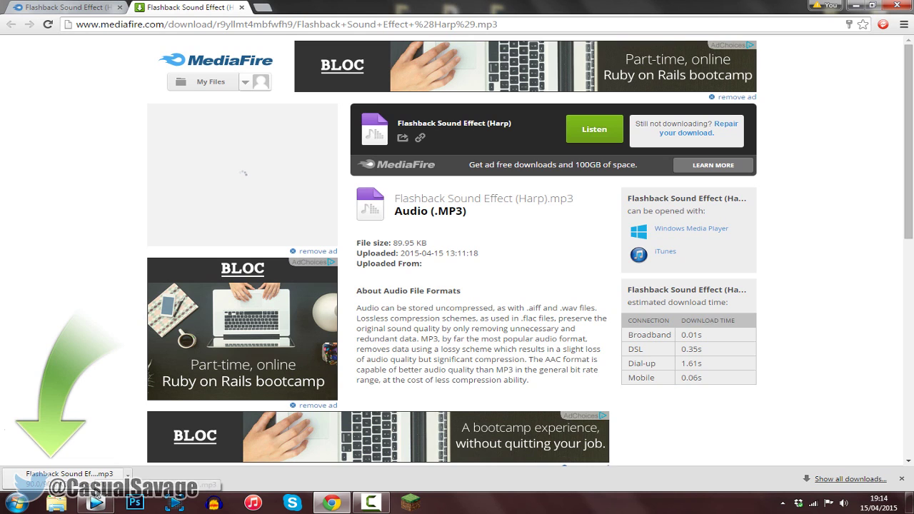
left_click(96, 503)
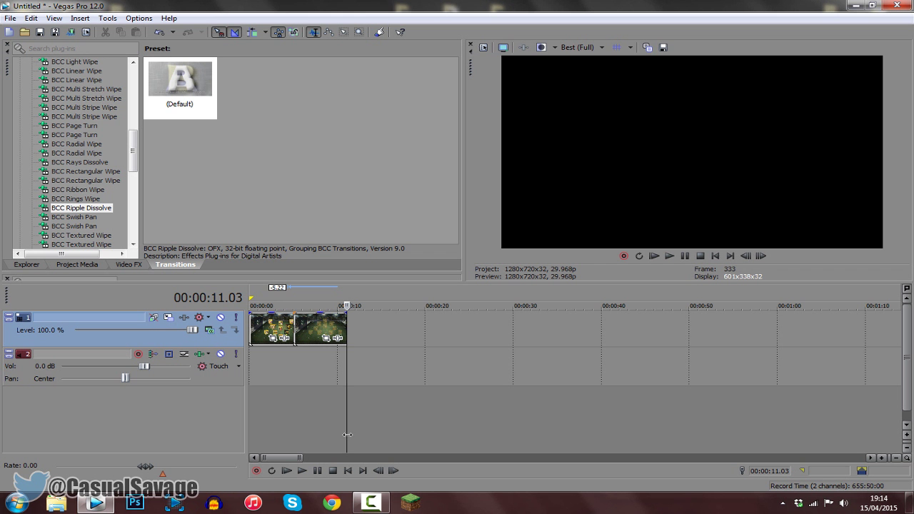
- Scrub through both gameplay clips, nudging the second clip to about 6.6 seconds
left_click(272, 387)
scroll(287, 376, "up", 2)
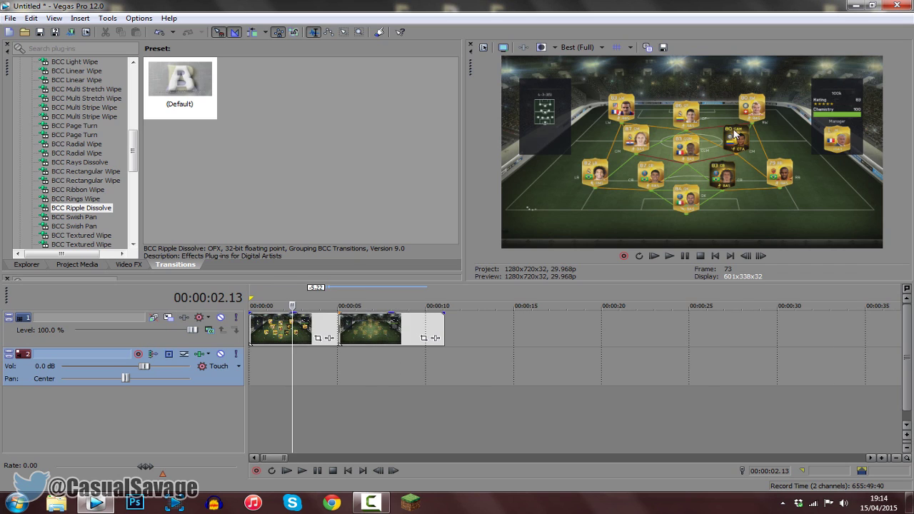
left_click(391, 386)
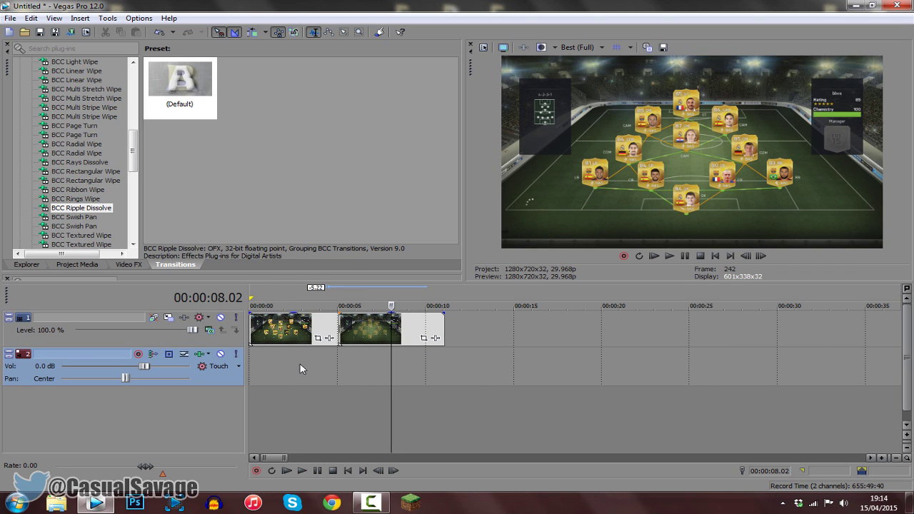
left_click(300, 368)
left_click(364, 373)
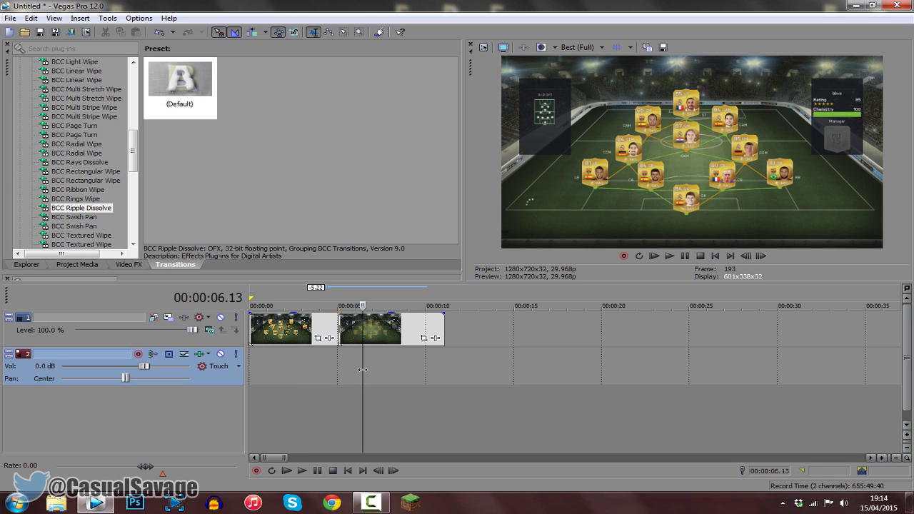
left_click_drag(383, 342, 412, 337)
left_click(305, 369)
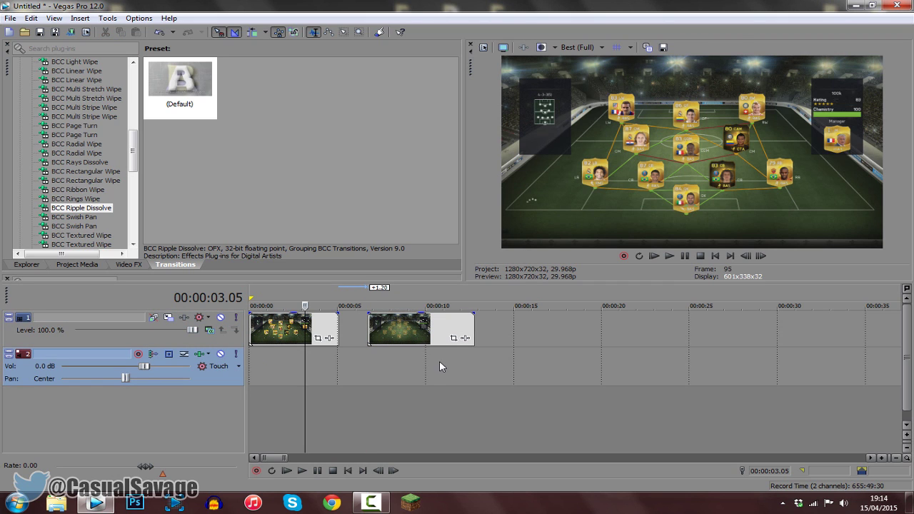
left_click(430, 368)
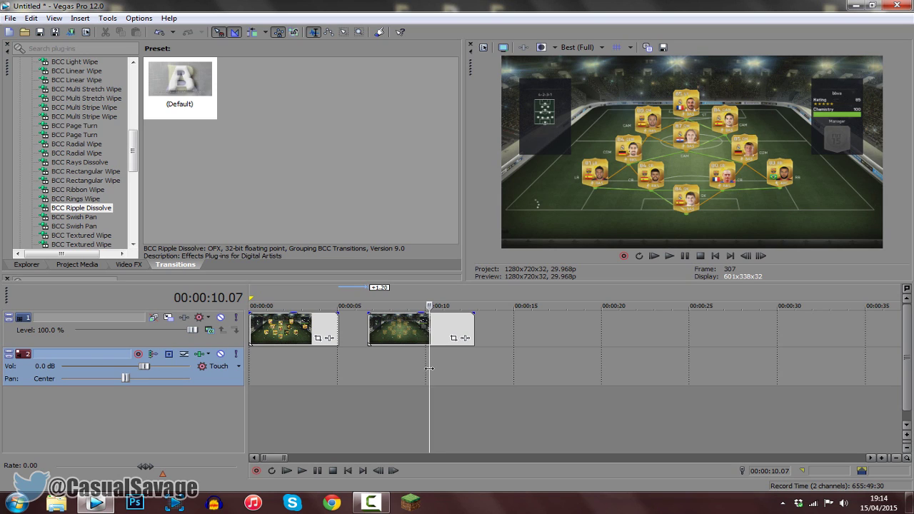
- Slide the second clip left until it butts against the first, then check the join
left_click_drag(424, 335, 394, 370)
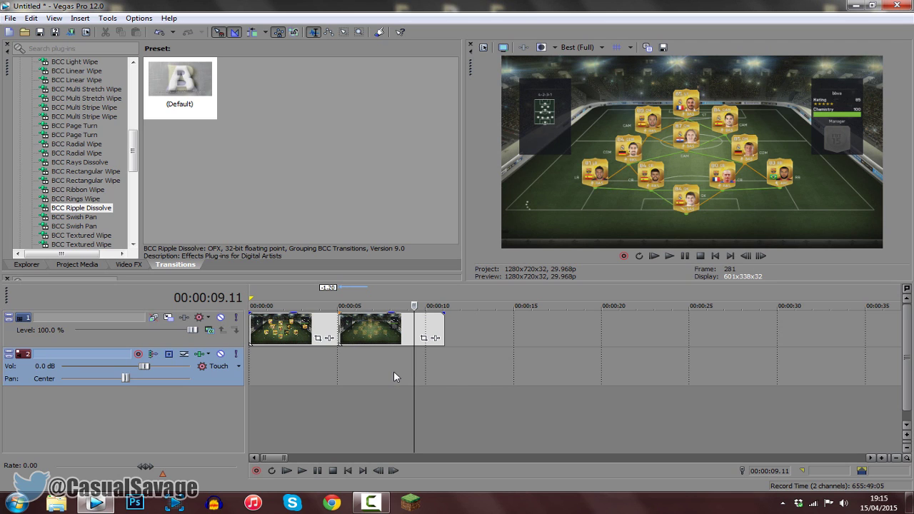
left_click(358, 341)
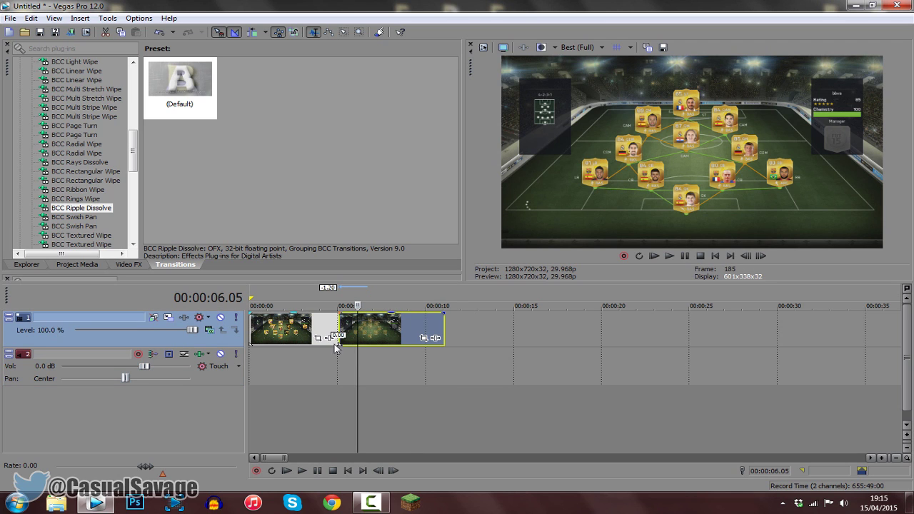
left_click(339, 330)
scroll(343, 350, "up", 3)
scroll(479, 366, "down", 3)
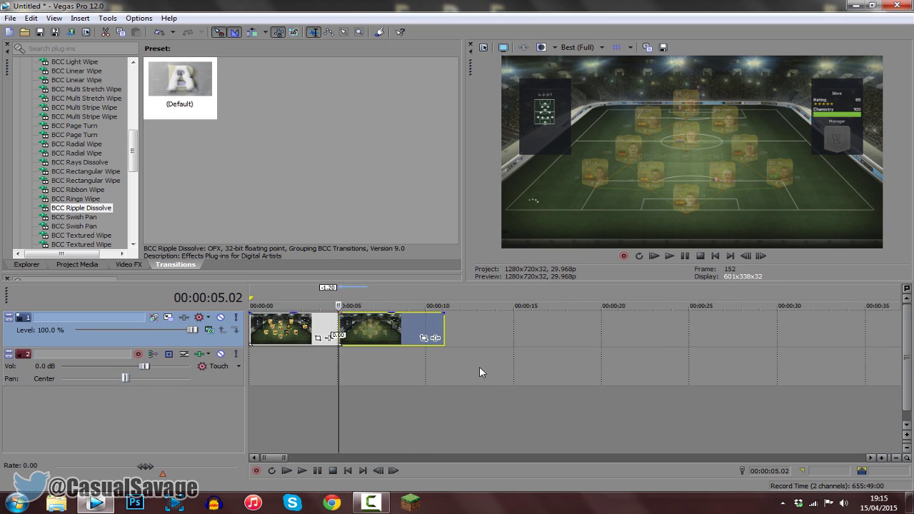
scroll(426, 357, "up", 2)
scroll(472, 337, "down", 2)
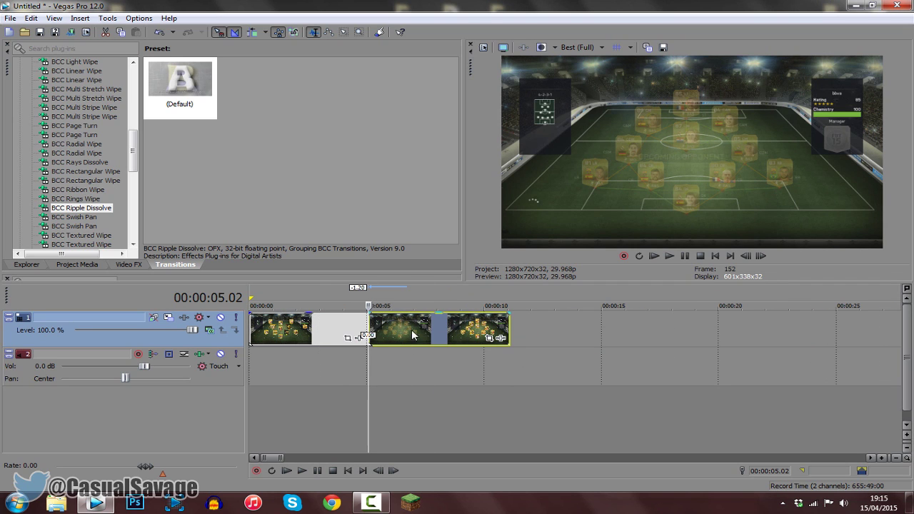
left_click(427, 327)
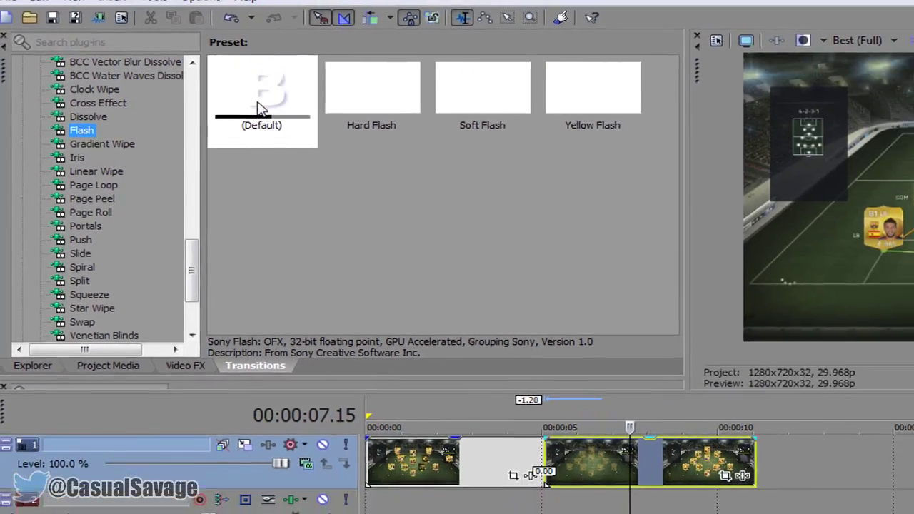
- Apply the default Flash transition to the clip overlap with a nearly white tint
left_click_drag(345, 126, 731, 513)
left_click_drag(392, 362, 390, 357)
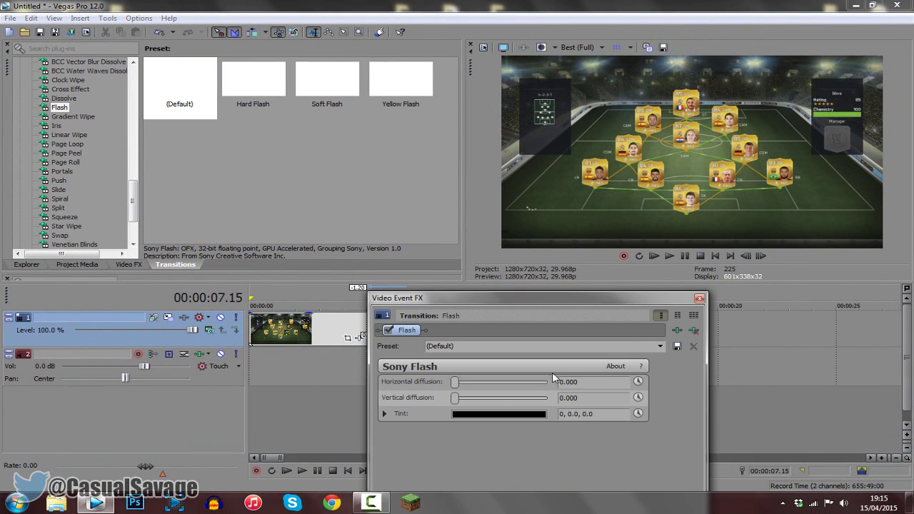
left_click(539, 414)
left_click_drag(418, 392, 403, 381)
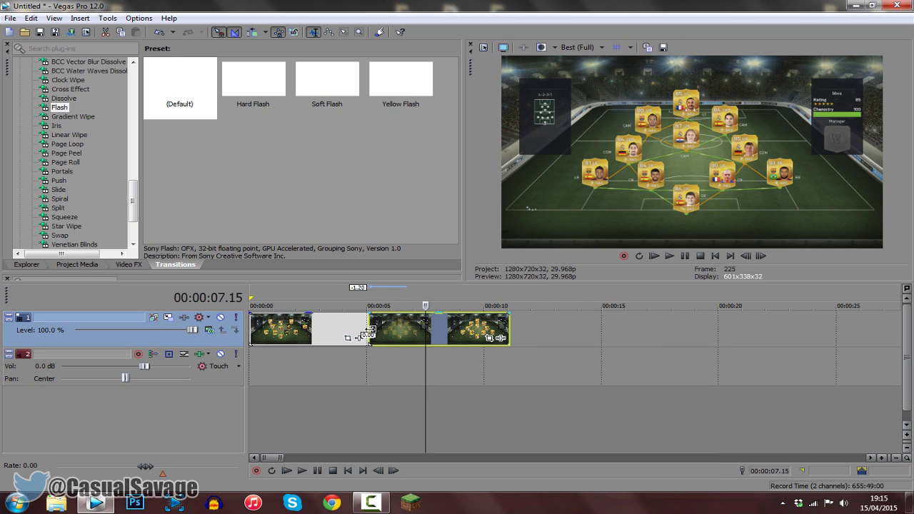
left_click(371, 329)
- Overlap the clips to form the Flash transition and preview it from about 3.6 seconds
scroll(439, 327, "up", 5)
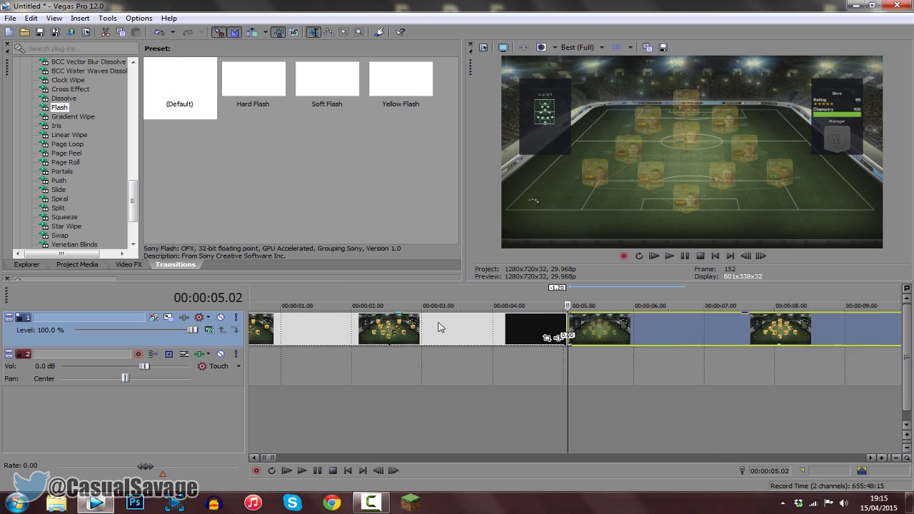
left_click_drag(721, 327, 623, 327)
scroll(456, 346, "down", 3)
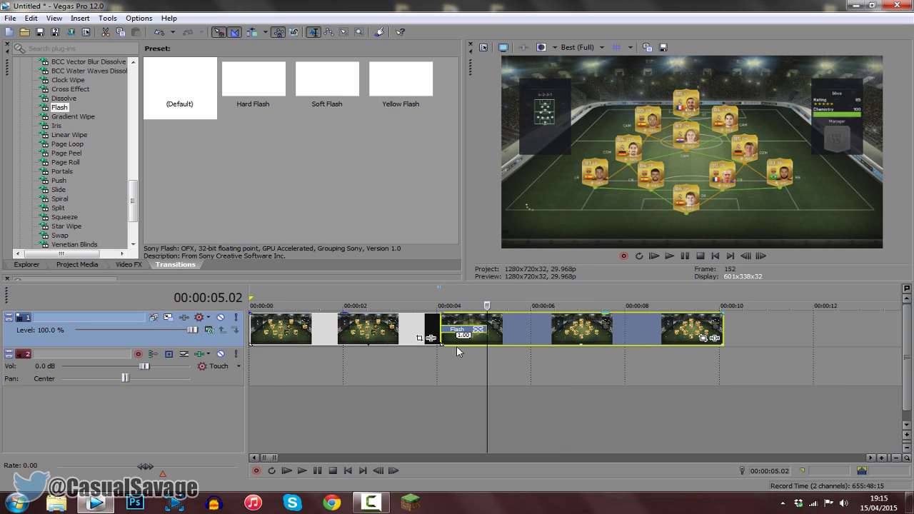
left_click(421, 356)
key("space")
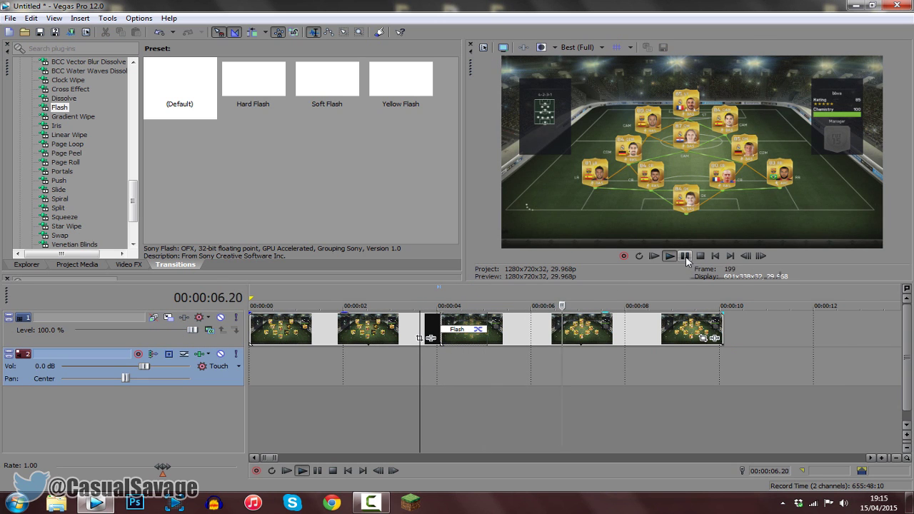
key("Return")
- Select the gameplay clip on track 1 and bring up the Video FX window
left_click(595, 337)
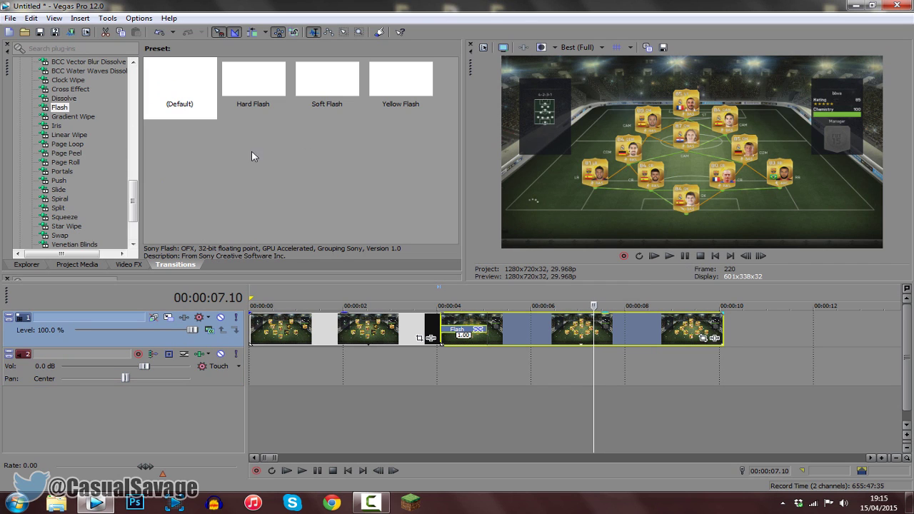
left_click(50, 19)
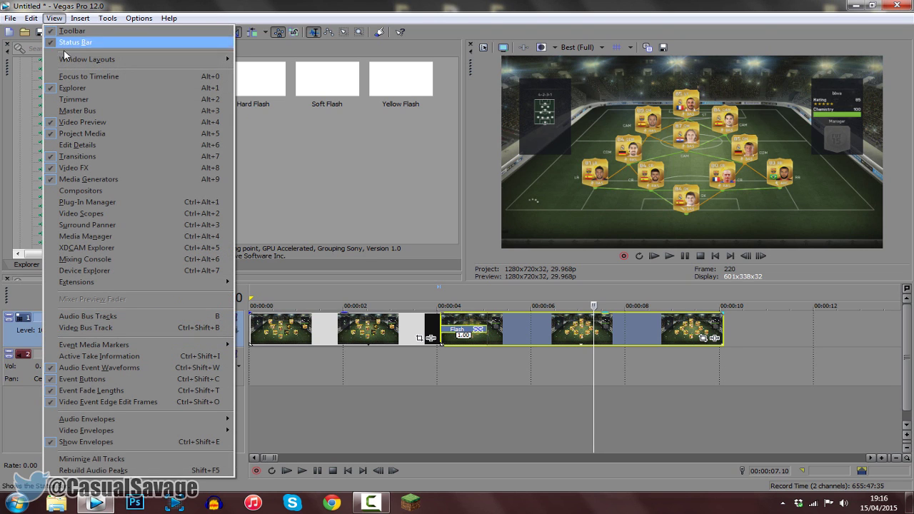
mouse_move(79, 59)
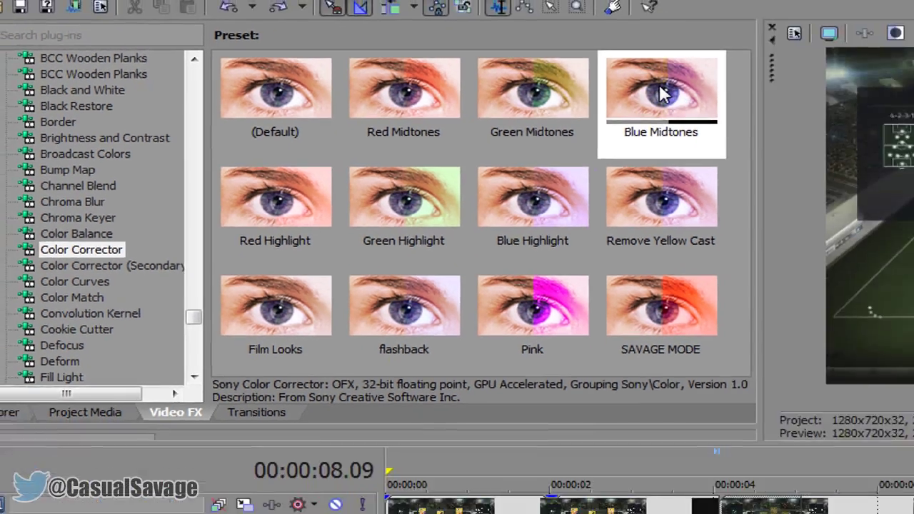
- Apply Color Corrector to the clip, switching its preset from Blue Midtones to flashback
left_click_drag(841, 93, 574, 323)
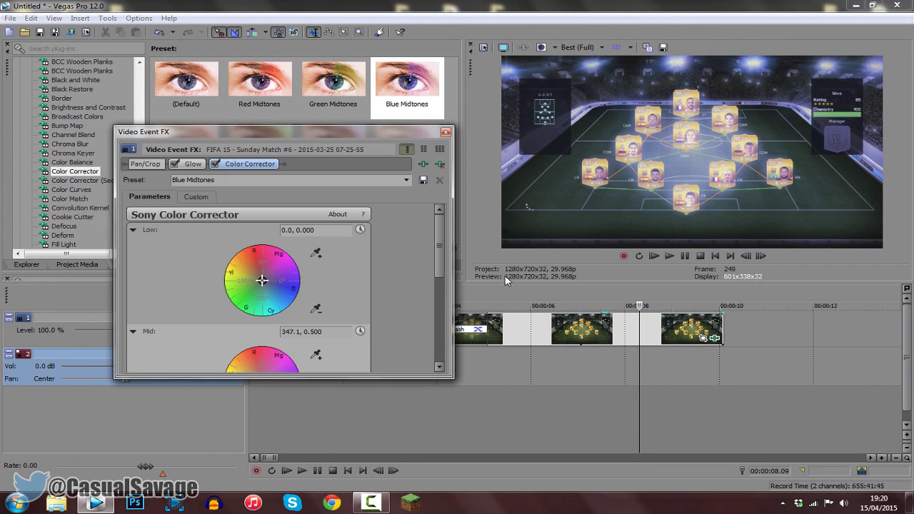
left_click(407, 180)
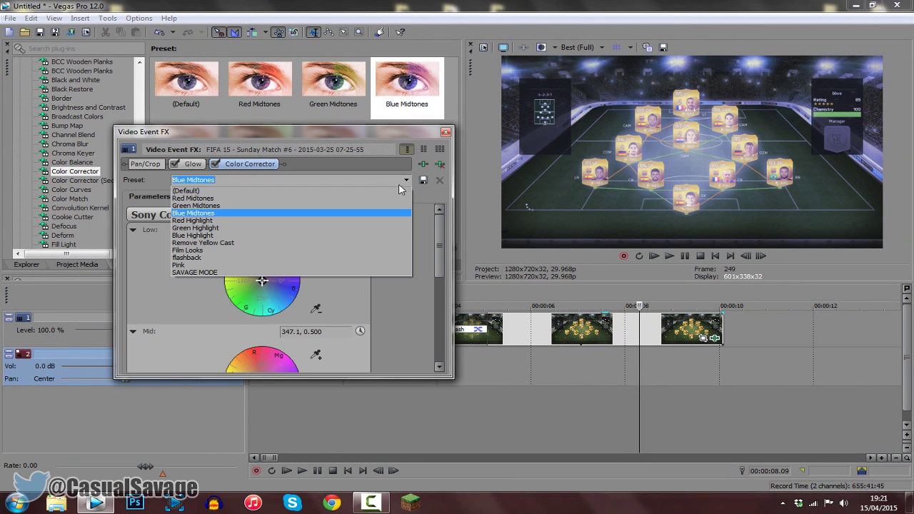
left_click(228, 257)
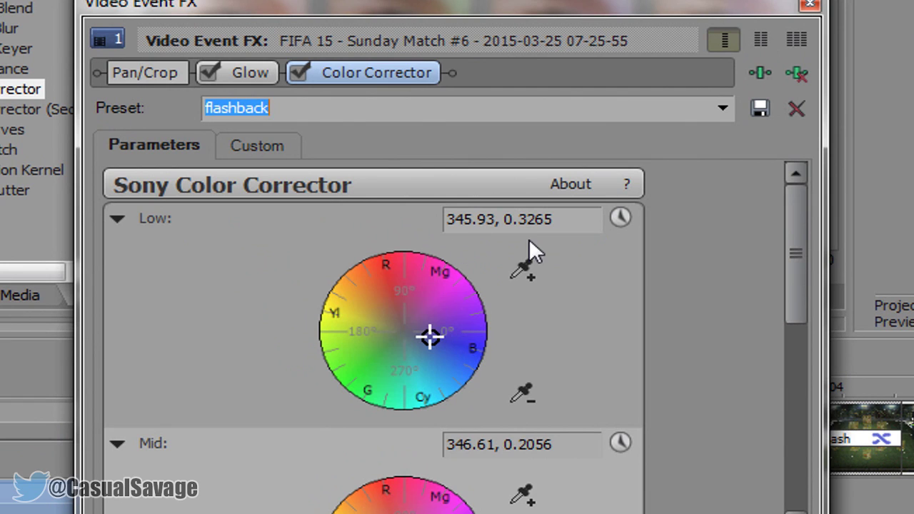
- Reorder the clip's effect chain so Color Corrector comes before Glow
left_click_drag(797, 256, 795, 324)
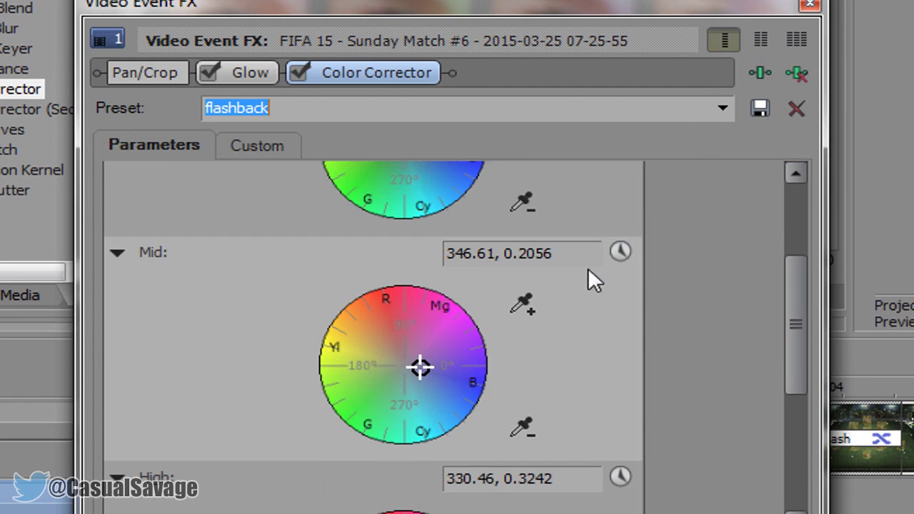
left_click_drag(796, 288, 811, 385)
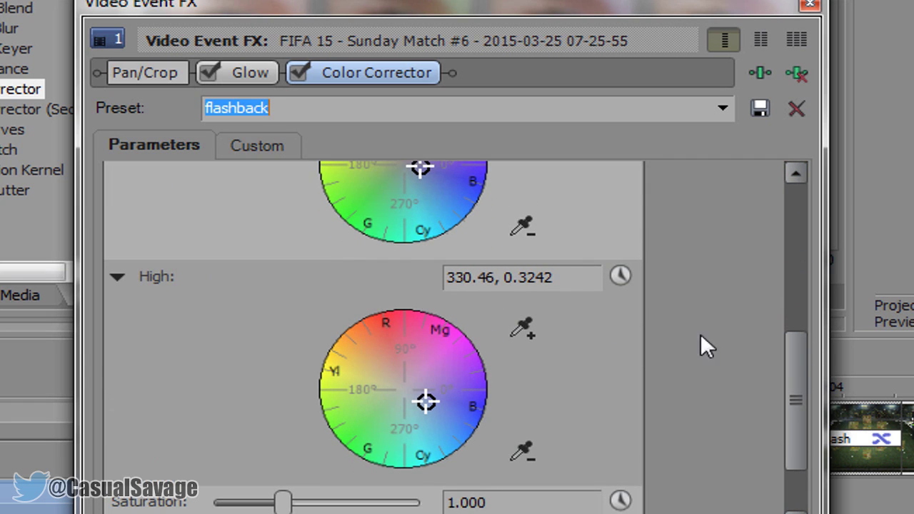
left_click_drag(798, 353, 571, 394)
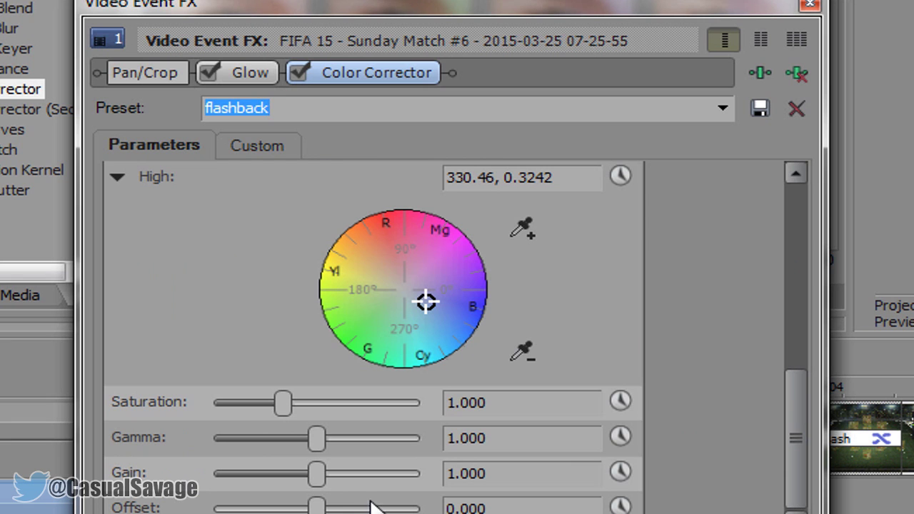
left_click_drag(393, 65, 291, 70)
left_click_drag(204, 73, 204, 72)
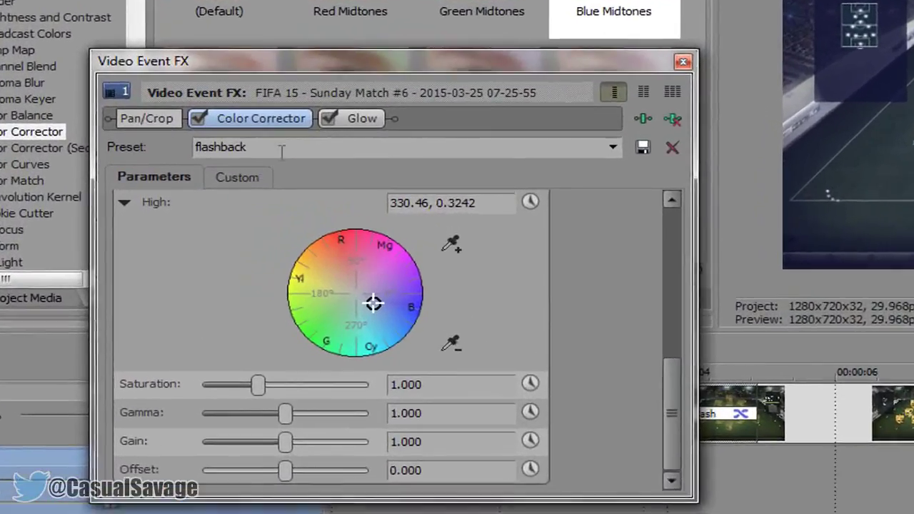
- Save the colour correction as a custom preset named 'fdsbfjsjks' and confirm it's listed
left_click(230, 177)
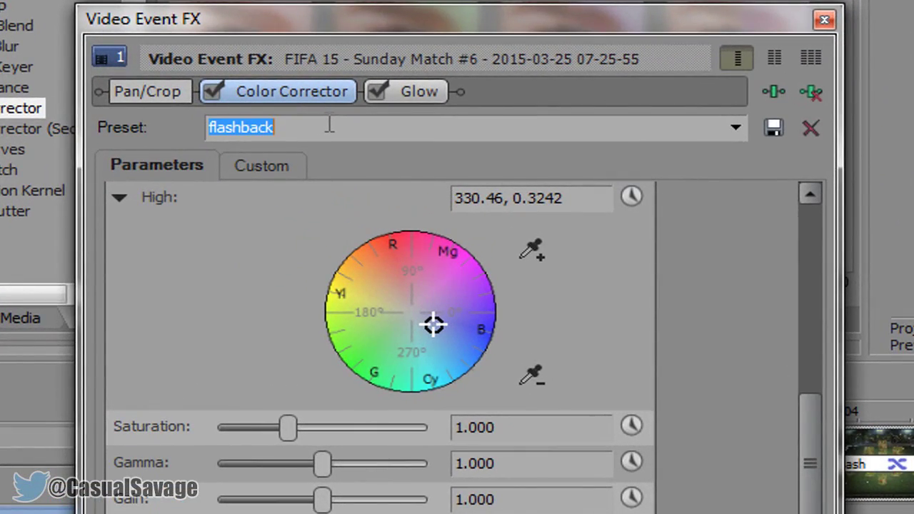
type("fdsbfjsjks")
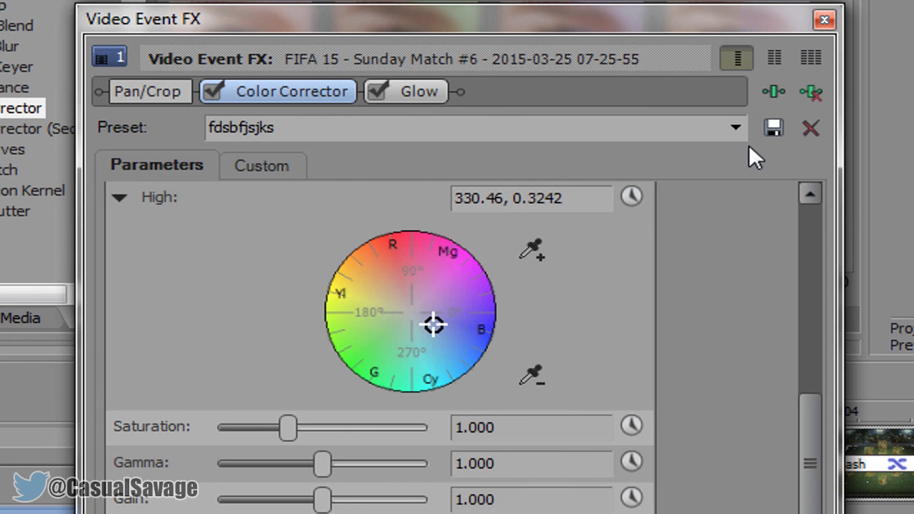
left_click(736, 133)
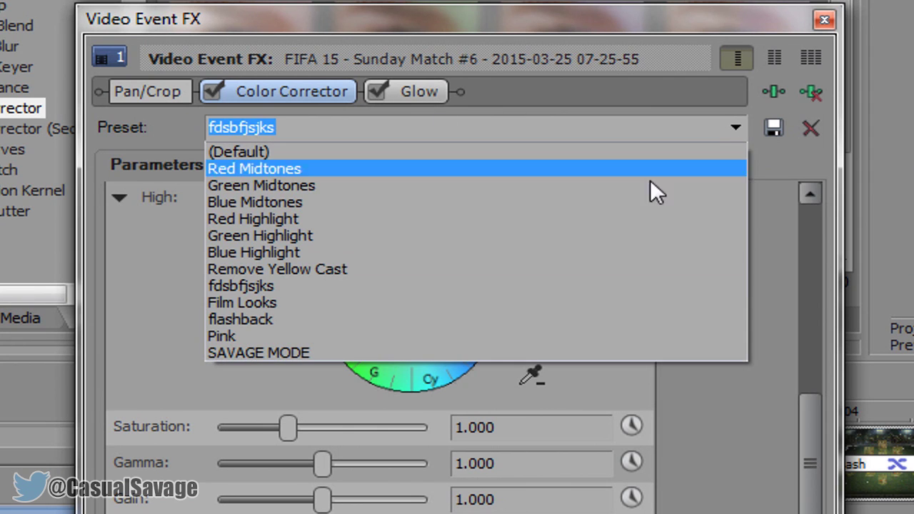
left_click(249, 282)
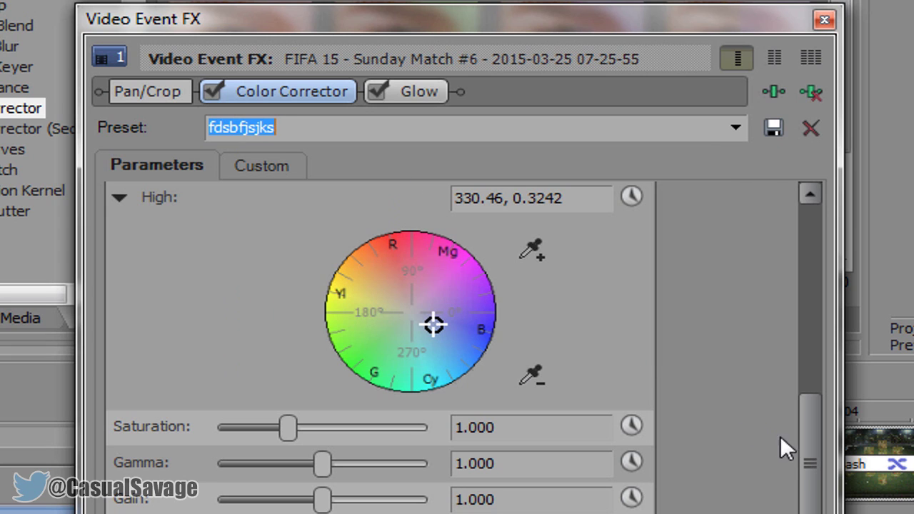
left_click_drag(810, 465, 722, 254)
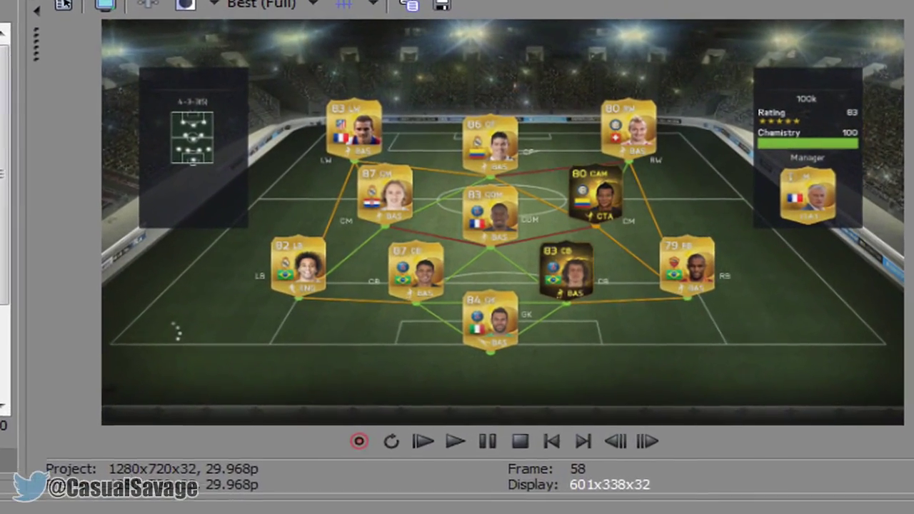
- Play the timeline to preview the colour-corrected clips, then pause it
key("space")
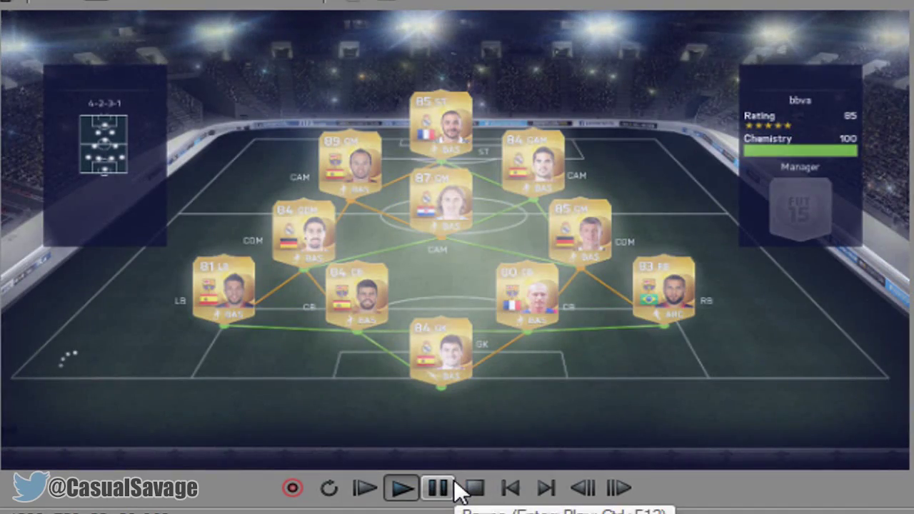
left_click(452, 487)
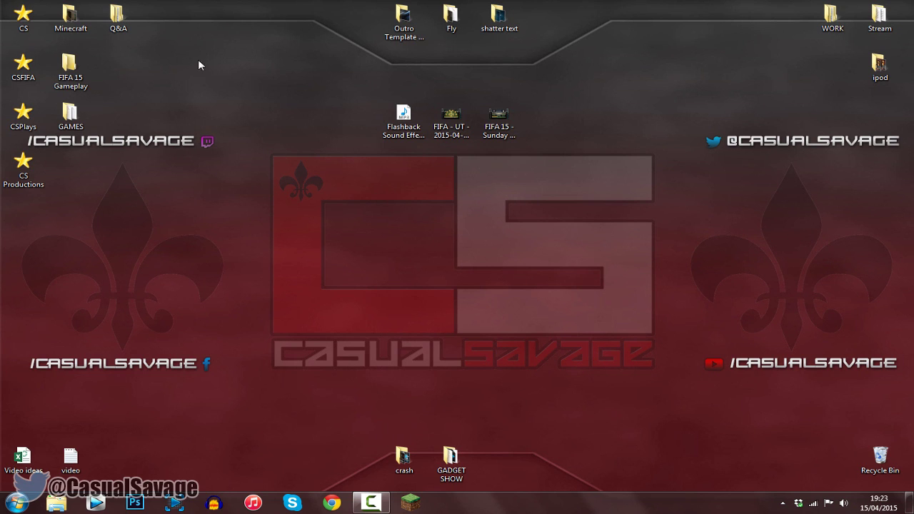
left_click_drag(303, 68, 397, 150)
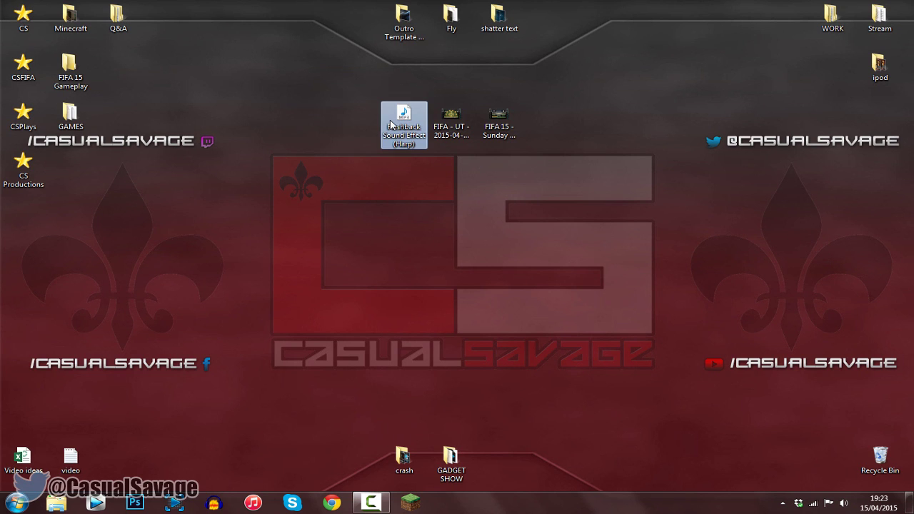
left_click(408, 181)
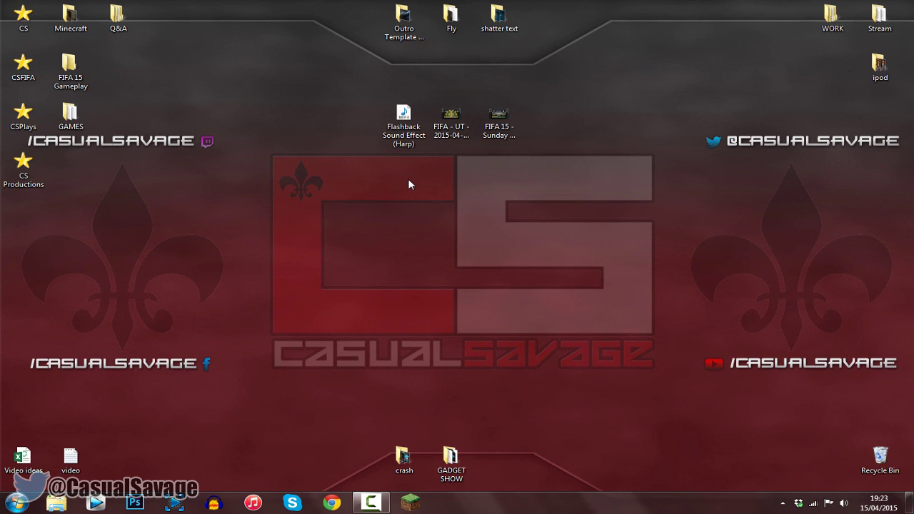